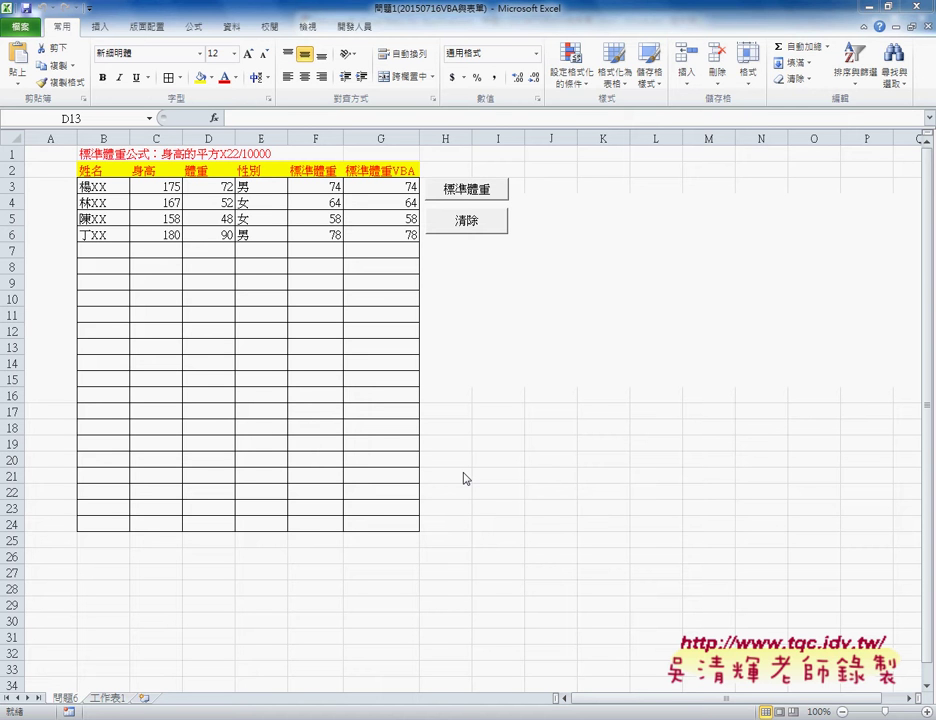
# Select the empty row 7 input cells B7:E7 below the table, then bring up the Developer tab
pyautogui.click(145, 251)
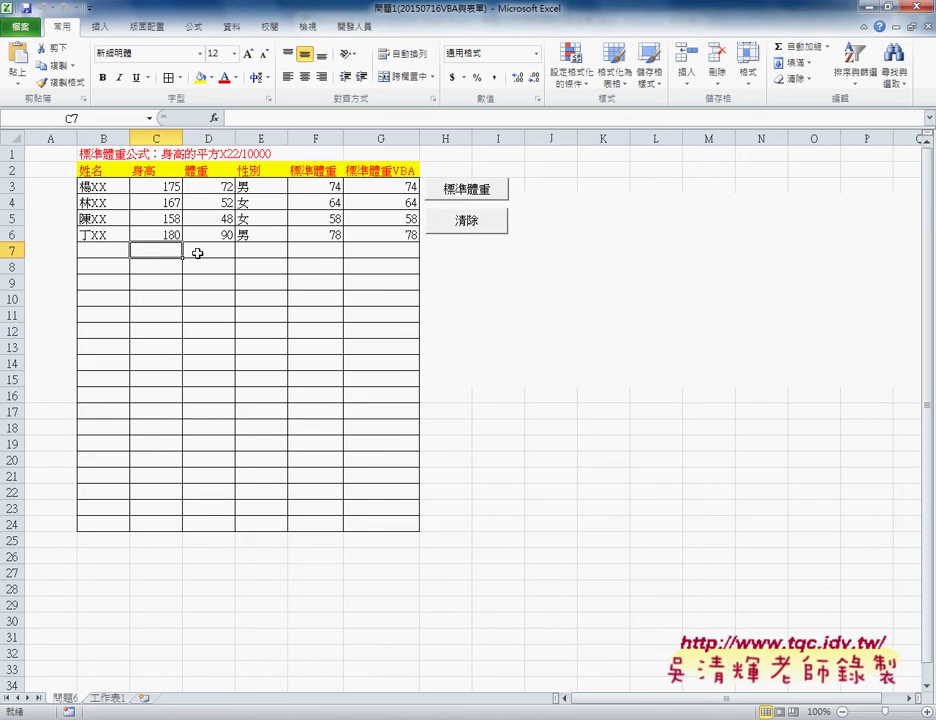
pyautogui.click(198, 253)
pyautogui.click(248, 254)
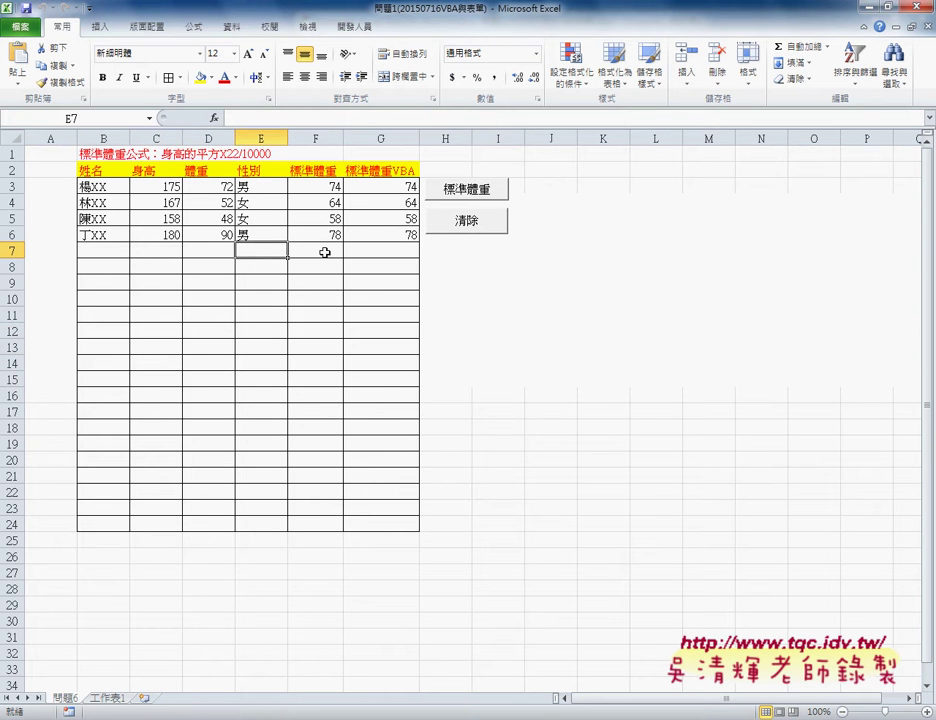
pyautogui.click(325, 252)
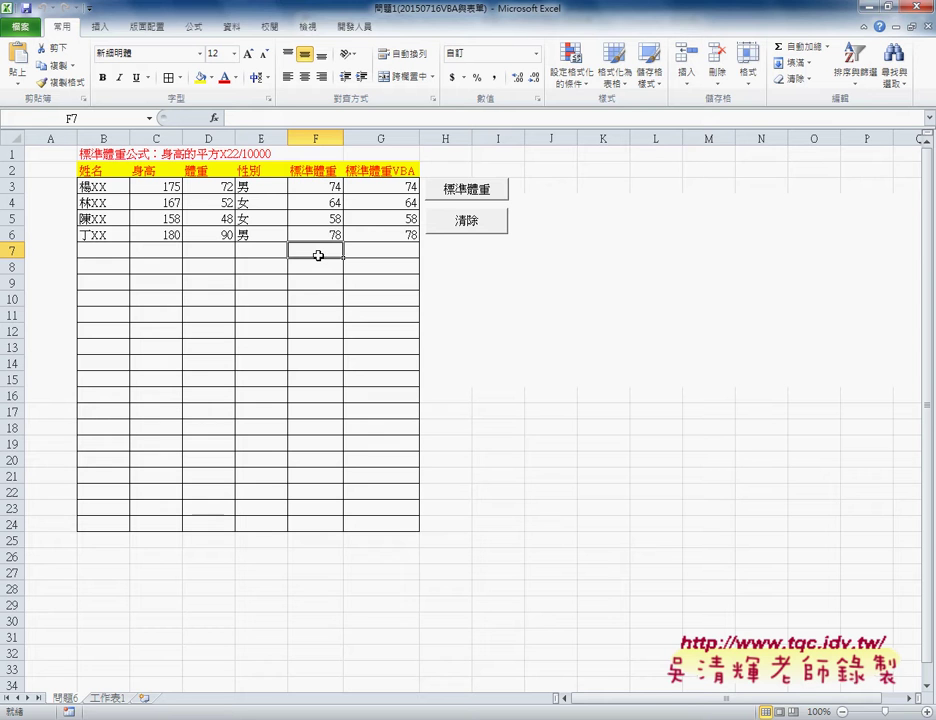
pyautogui.moveTo(255, 251); pyautogui.dragTo(107, 251)
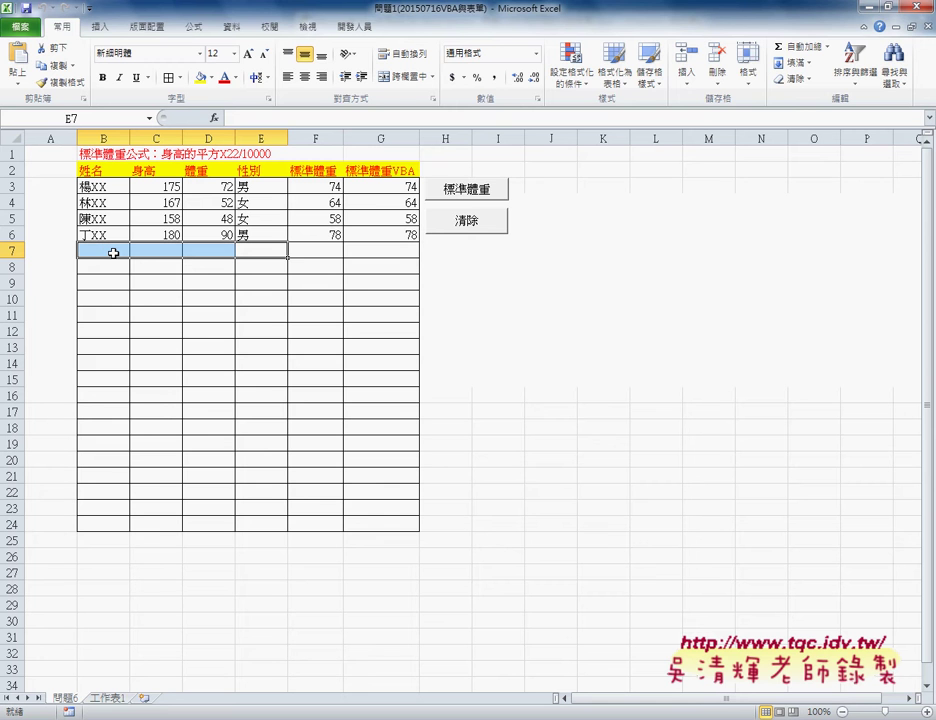
pyautogui.click(359, 30)
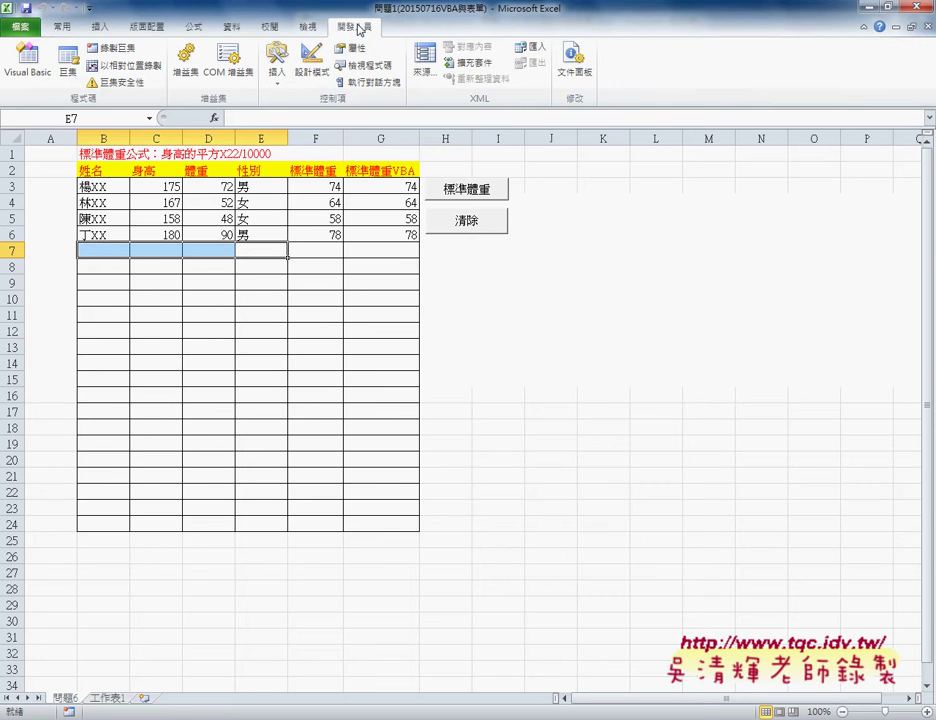
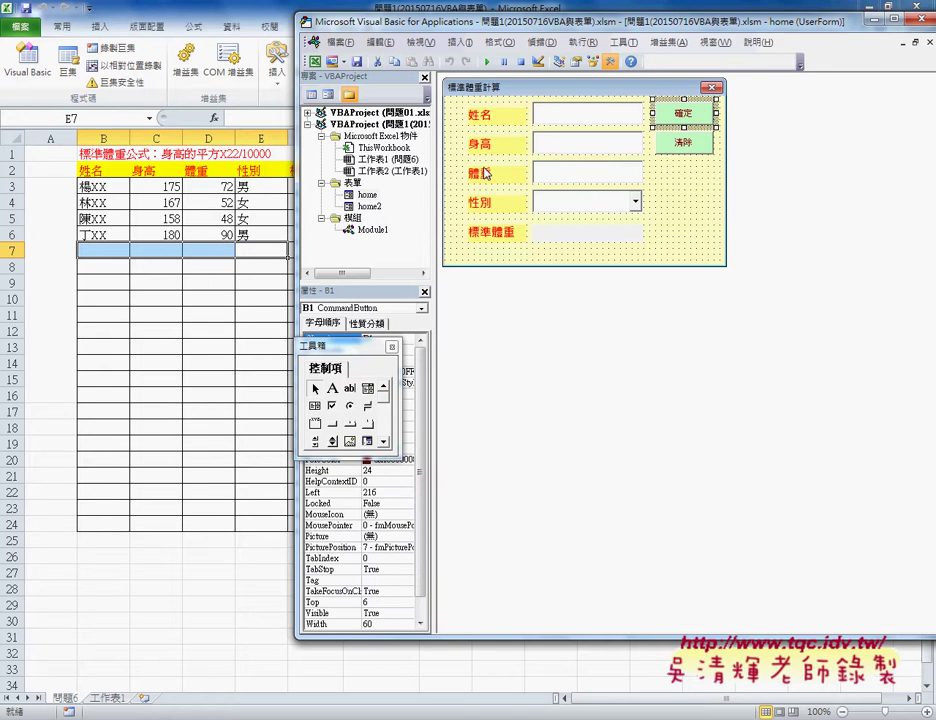
# Run the 標準體重計算 form, move it right over the sheet, and focus the 姓名 box
pyautogui.click(488, 61)
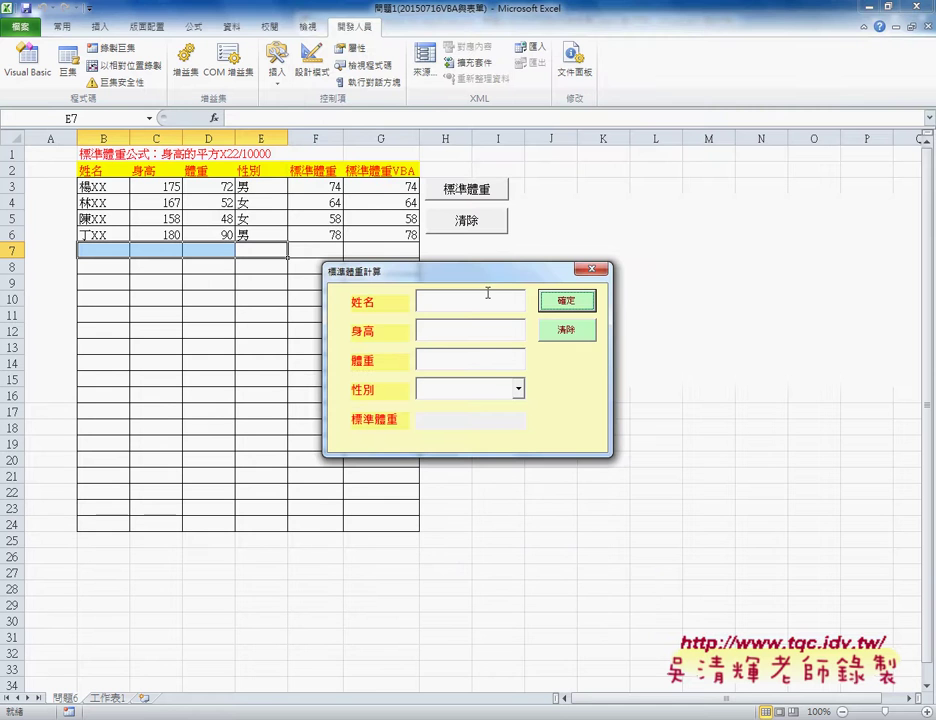
pyautogui.moveTo(472, 278); pyautogui.dragTo(546, 285)
pyautogui.click(538, 308)
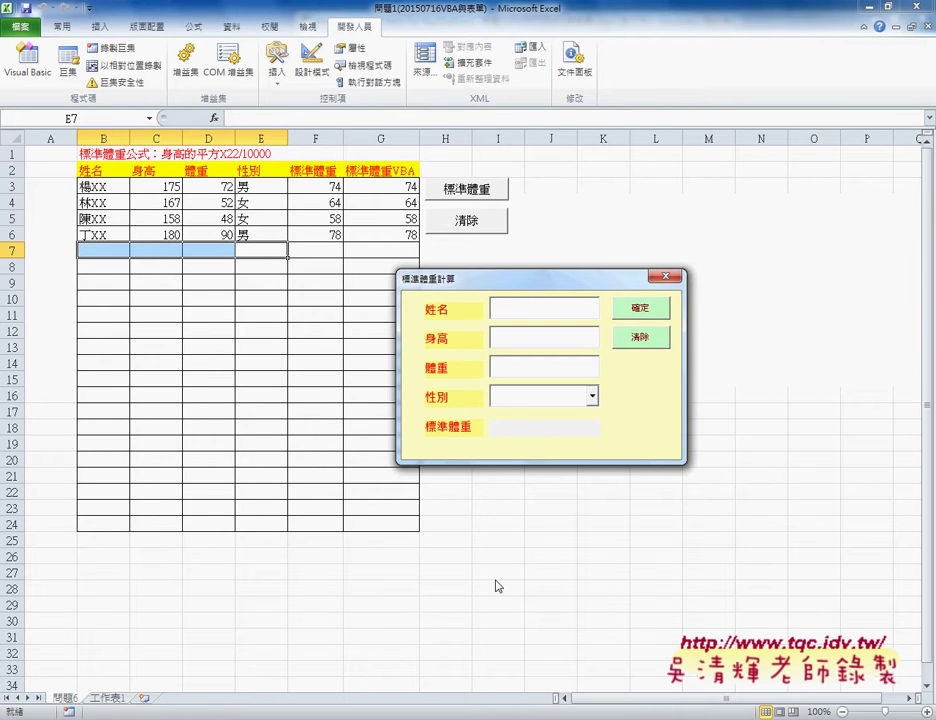
# Enter a sample name, height 175, weight 80 and gender 男 in the form
pyautogui.write('男')
pyautogui.write('XX')
pyautogui.click(524, 339)
pyautogui.write('1')
pyautogui.write('75')
pyautogui.click(525, 369)
pyautogui.write('80')
pyautogui.click(592, 396)
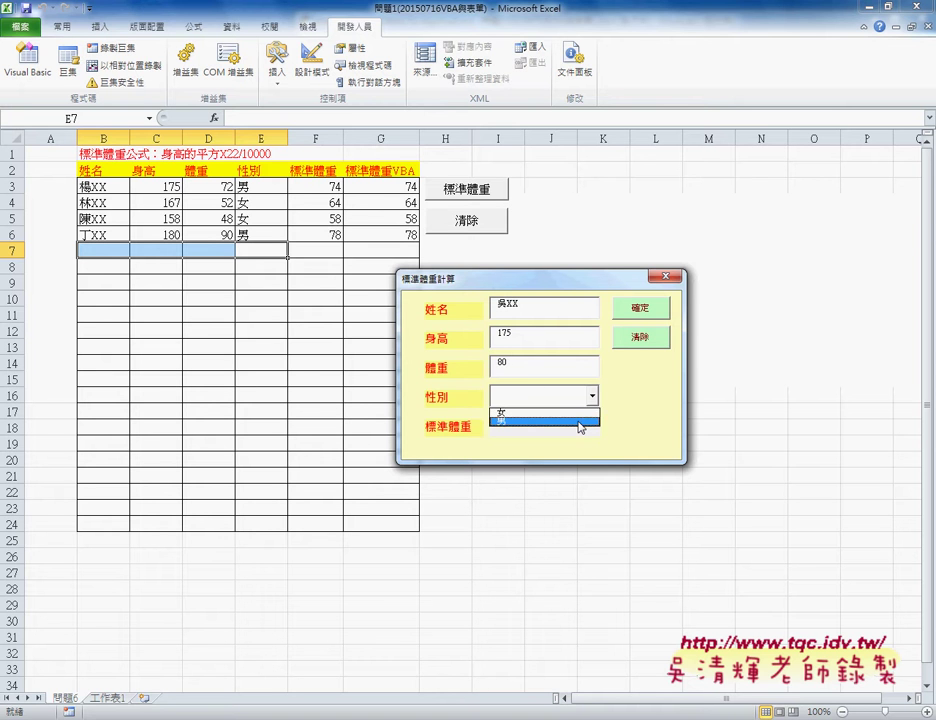
pyautogui.click(585, 420)
pyautogui.click(592, 396)
pyautogui.click(578, 421)
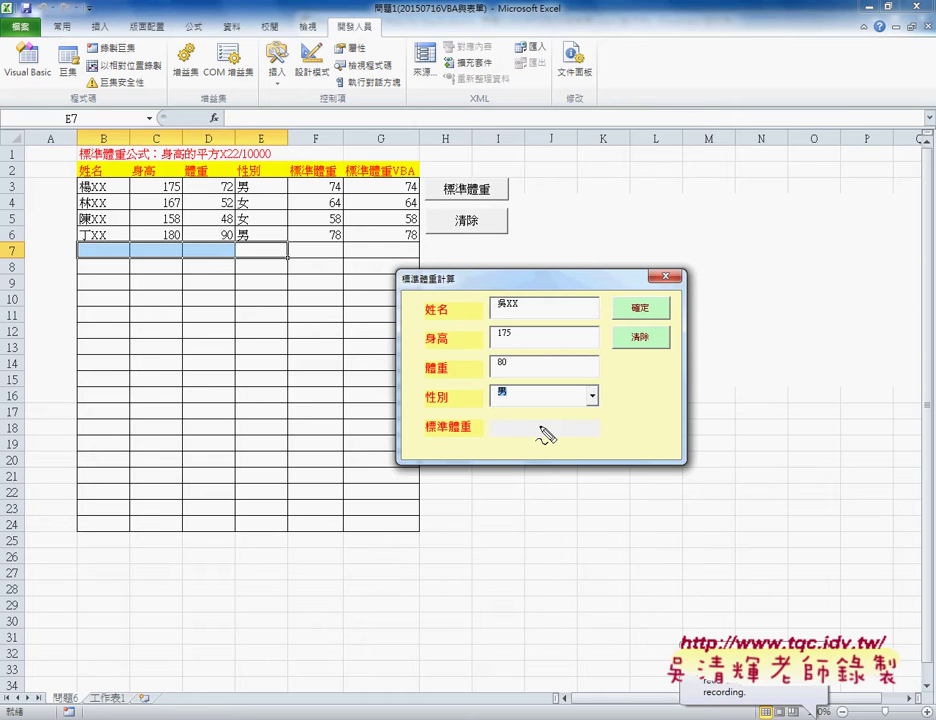
pyautogui.moveTo(489, 421)
pyautogui.mouseDown()
pyautogui.moveTo(494, 440)
pyautogui.moveTo(605, 441)
pyautogui.mouseUp()
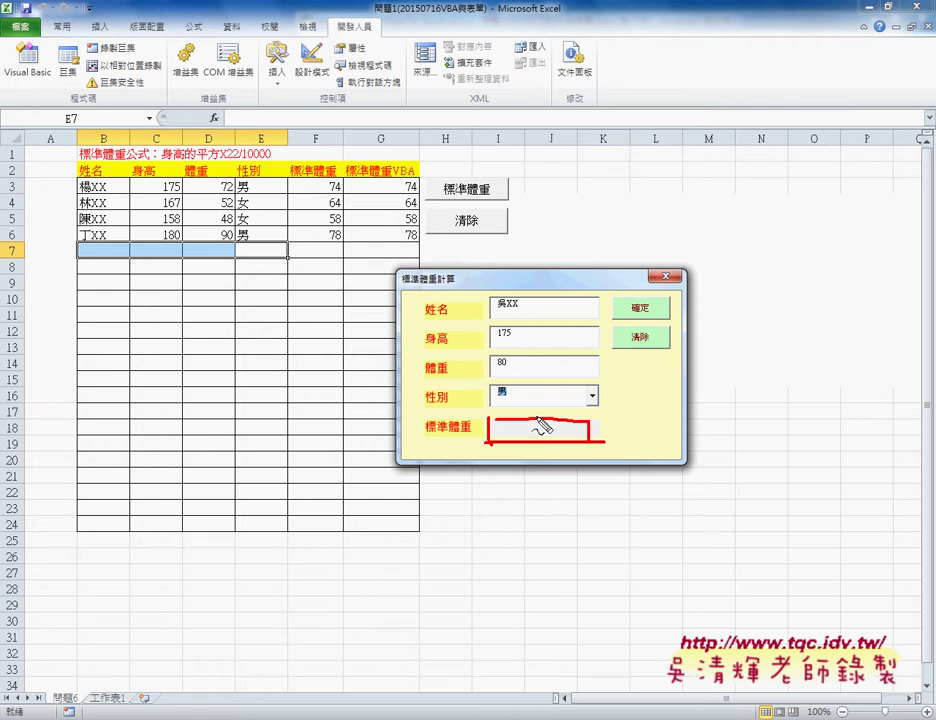
pyautogui.moveTo(573, 456)
pyautogui.mouseDown()
pyautogui.moveTo(600, 285)
pyautogui.moveTo(480, 457)
pyautogui.mouseUp()
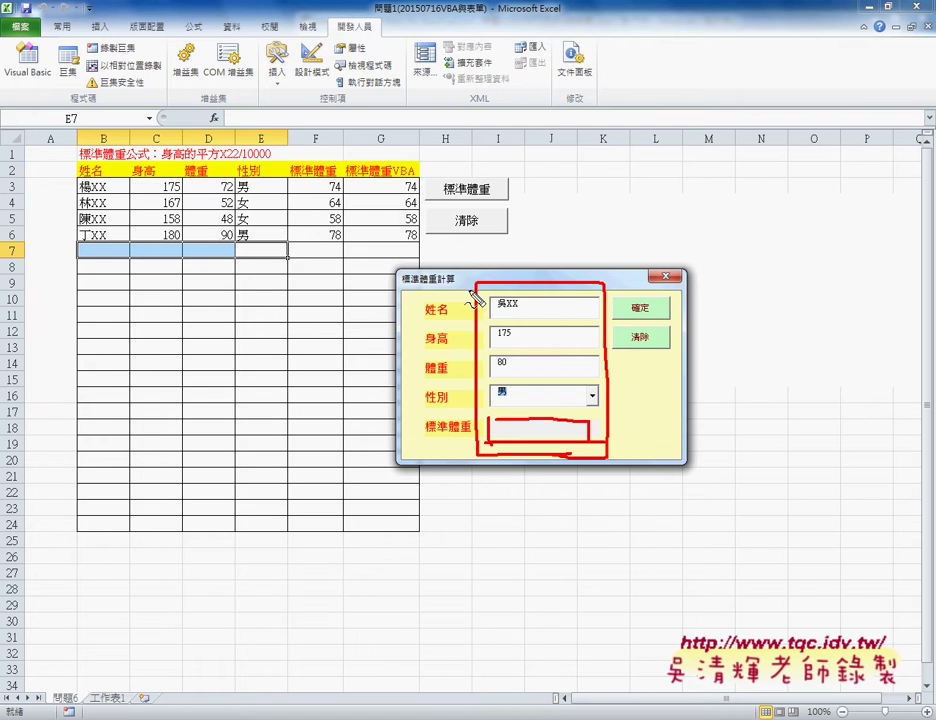
pyautogui.moveTo(122, 266)
pyautogui.mouseDown()
pyautogui.moveTo(84, 266)
pyautogui.moveTo(124, 260)
pyautogui.mouseUp()
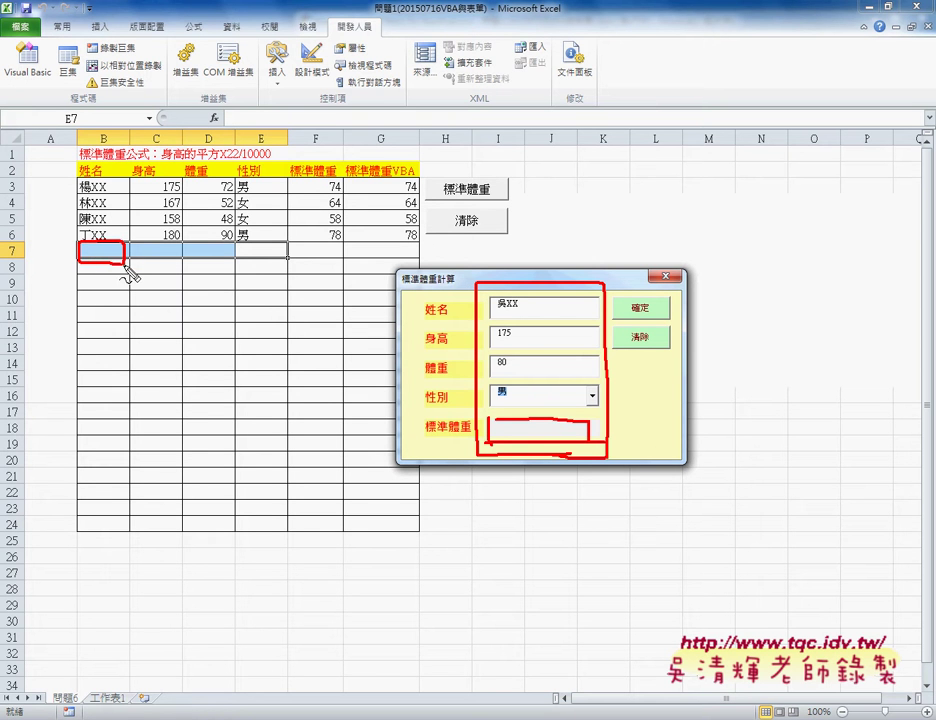
pyautogui.moveTo(497, 305); pyautogui.dragTo(136, 268)
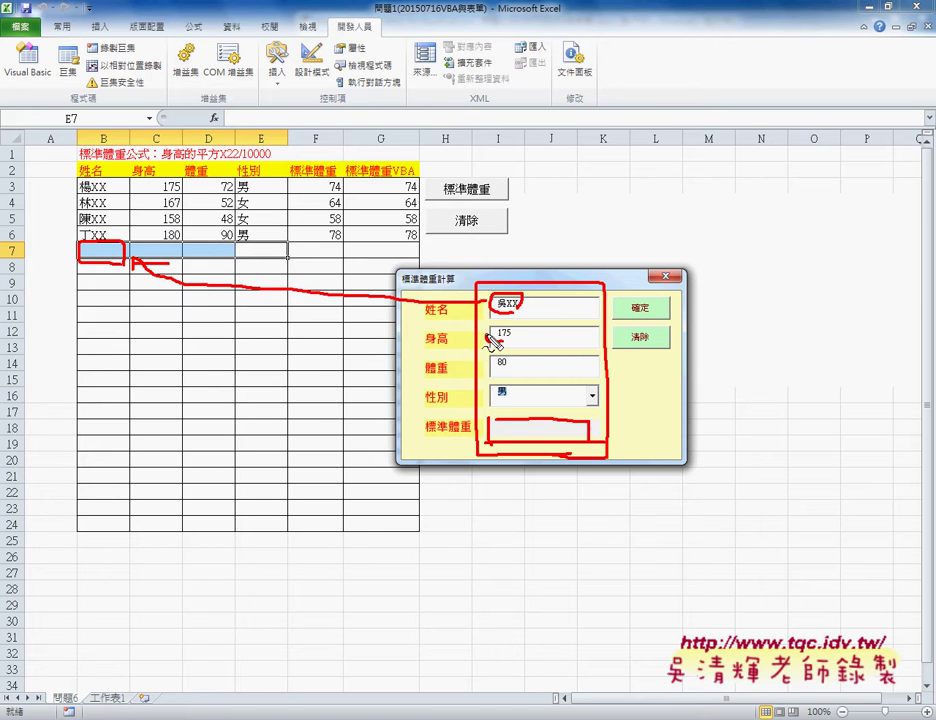
pyautogui.moveTo(490, 330)
pyautogui.mouseDown()
pyautogui.moveTo(512, 348)
pyautogui.moveTo(333, 325)
pyautogui.moveTo(165, 253)
pyautogui.moveTo(184, 266)
pyautogui.mouseUp()
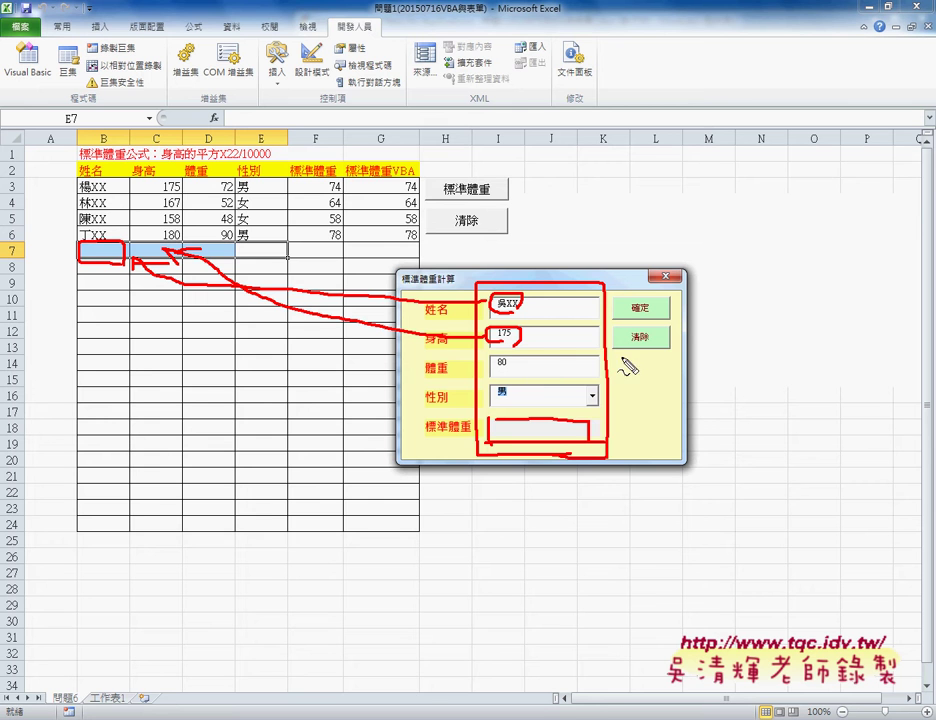
pyautogui.moveTo(635, 330); pyautogui.dragTo(662, 346)
pyautogui.press('Escape')
# Submit with 確定, writing 175, 80, 男 and standard weight 74 to row 7
pyautogui.click(641, 311)
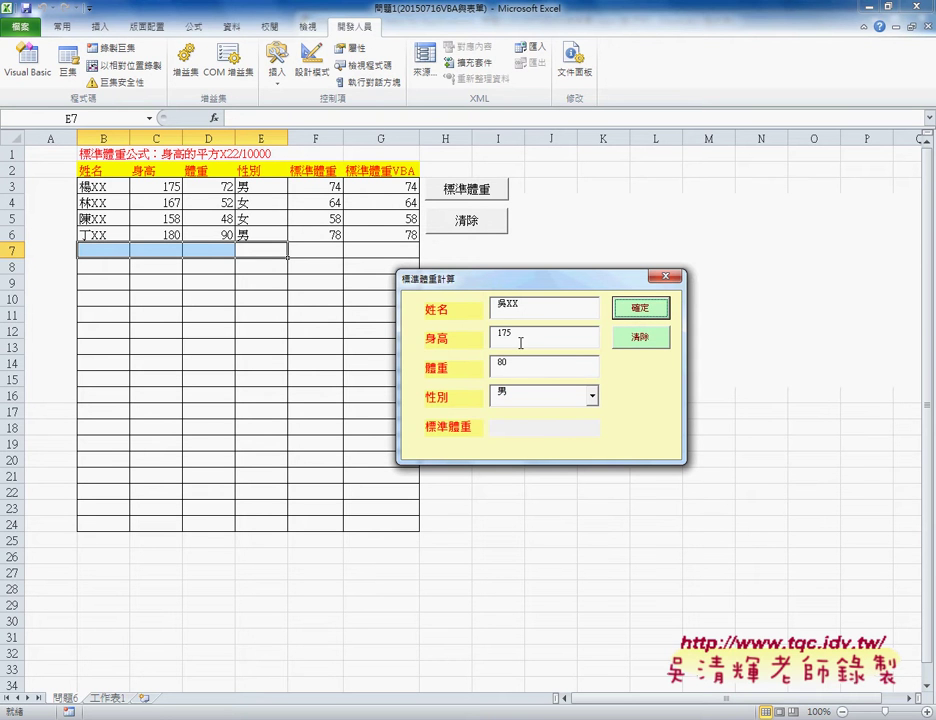
pyautogui.click(655, 310)
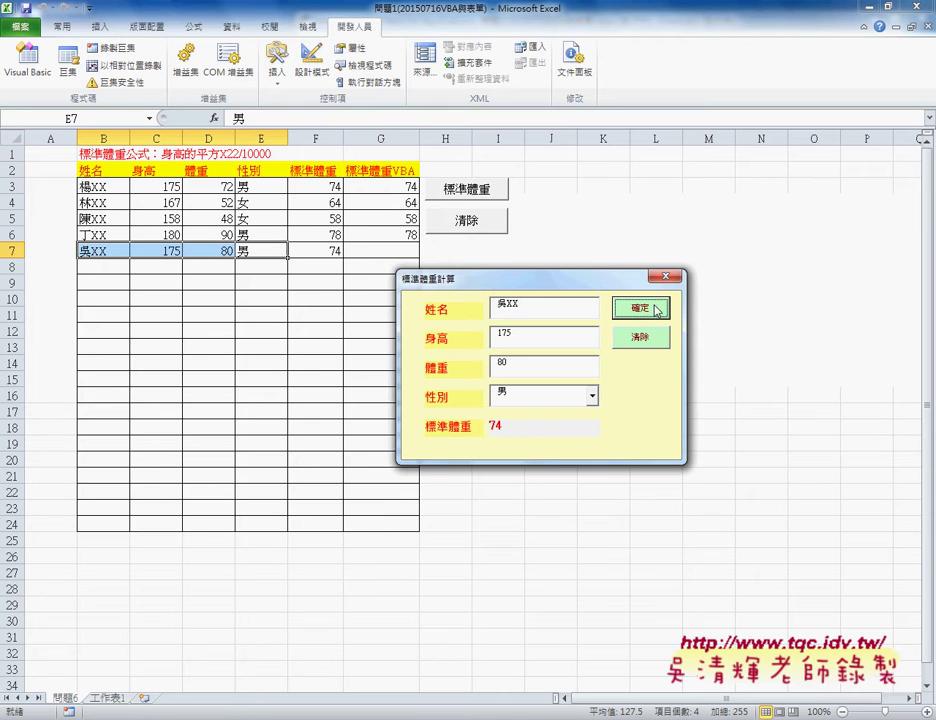
pyautogui.moveTo(535, 280); pyautogui.dragTo(591, 277)
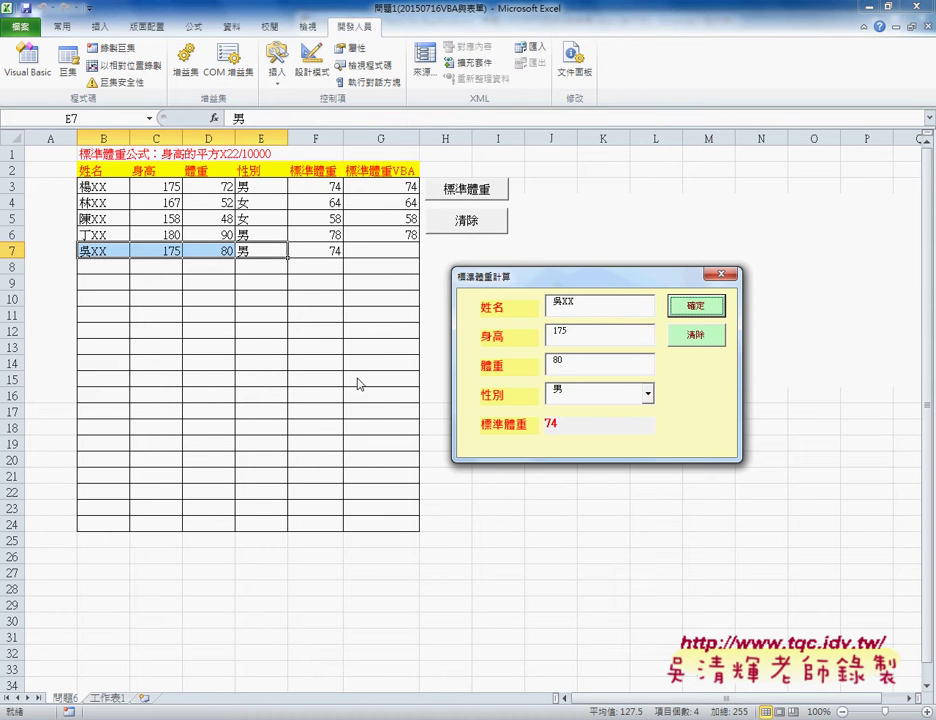
# Clear all form fields with 清除 and return focus to the 姓名 box
pyautogui.click(706, 344)
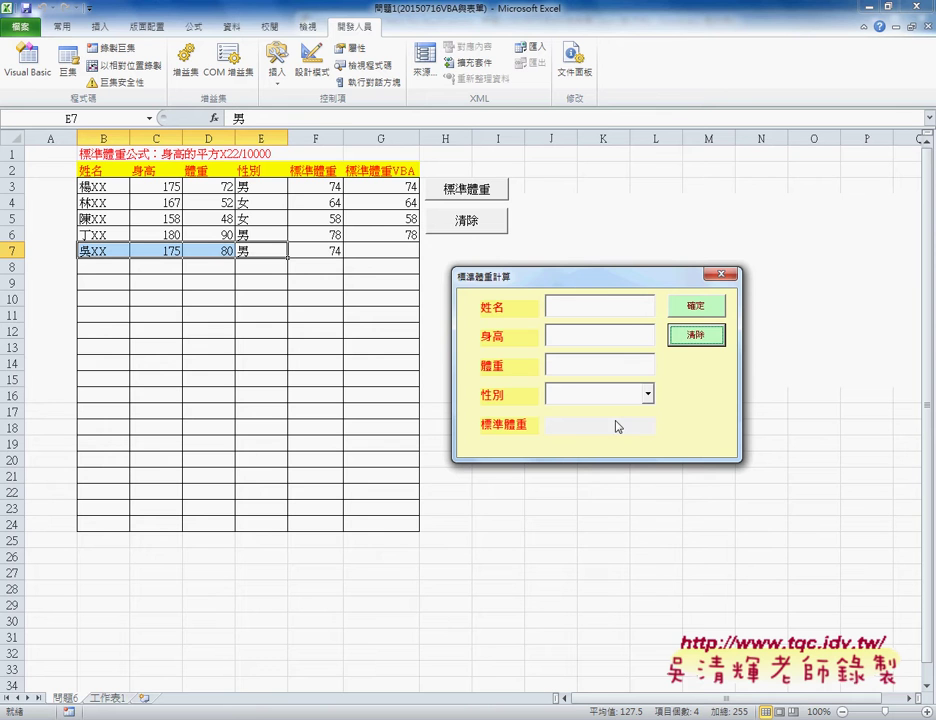
pyautogui.click(560, 306)
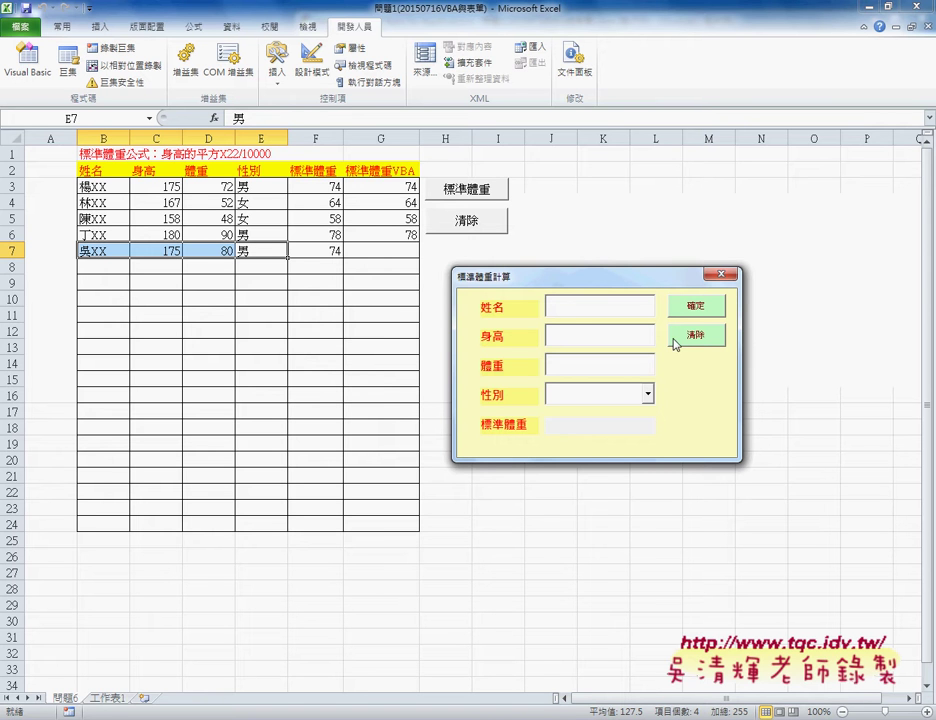
pyautogui.moveTo(574, 276); pyautogui.dragTo(479, 271)
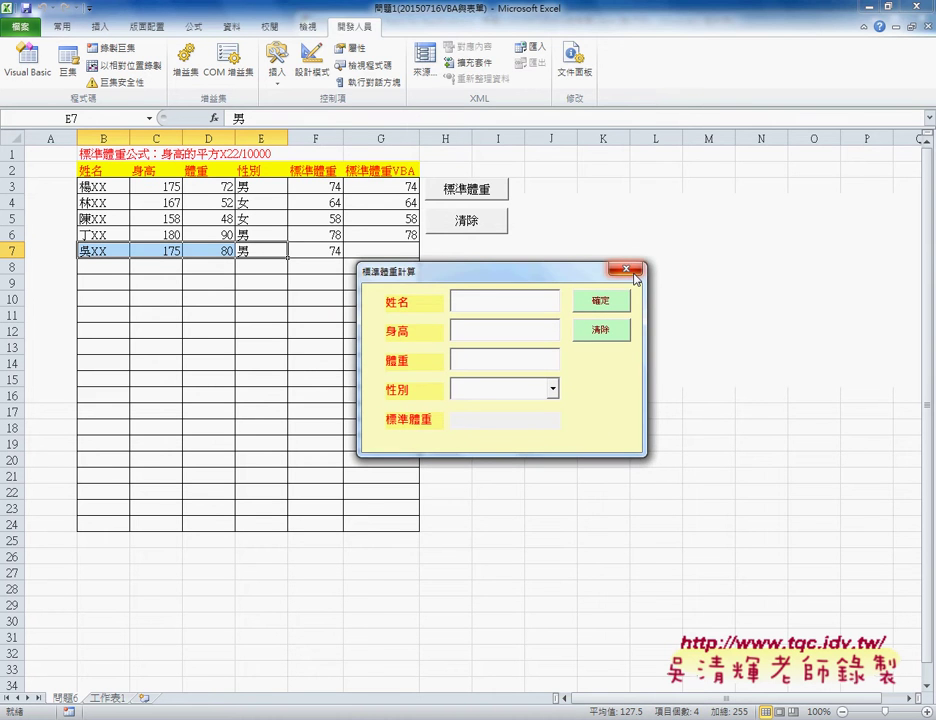
# Close the running form and show Module1's code with the 標準體重2, 女生上色 and 取消上色 procedures
pyautogui.click(626, 270)
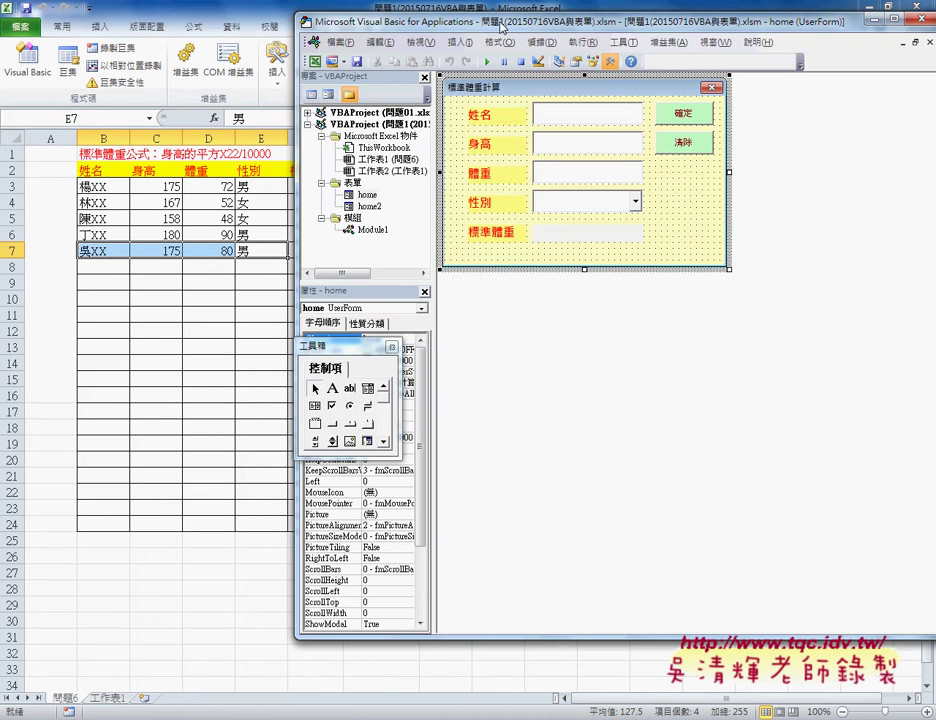
pyautogui.moveTo(410, 19); pyautogui.dragTo(250, 21)
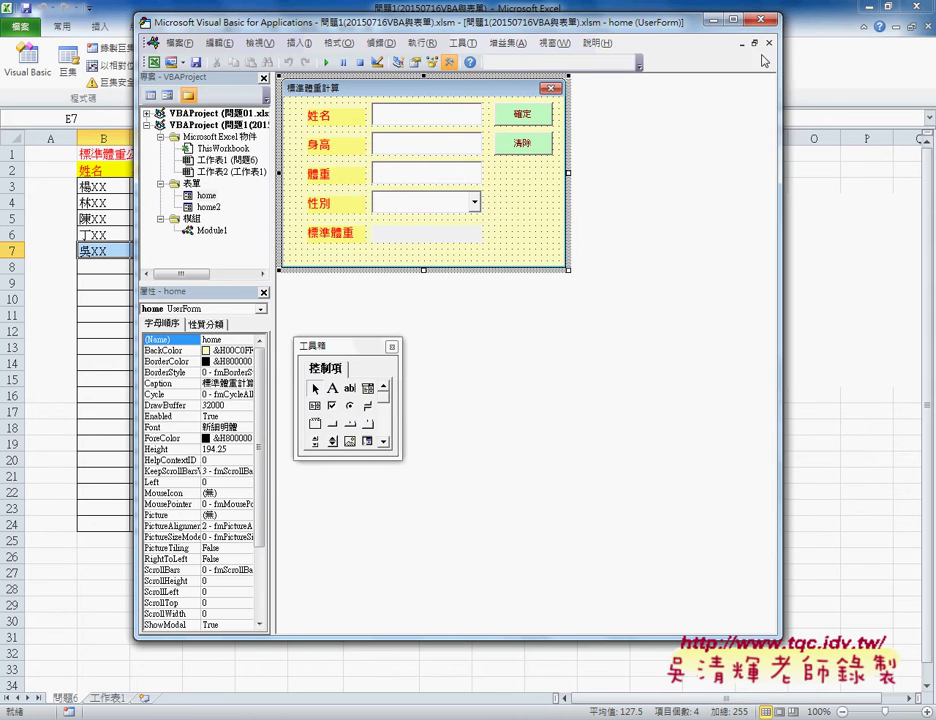
pyautogui.click(768, 42)
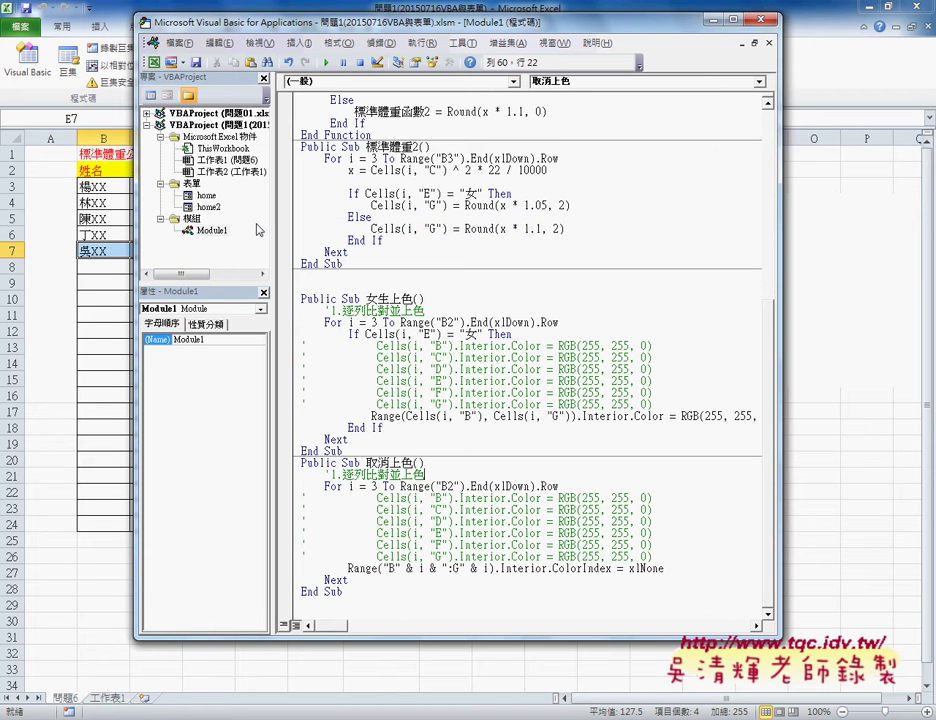
pyautogui.moveTo(297, 222); pyautogui.dragTo(322, 222)
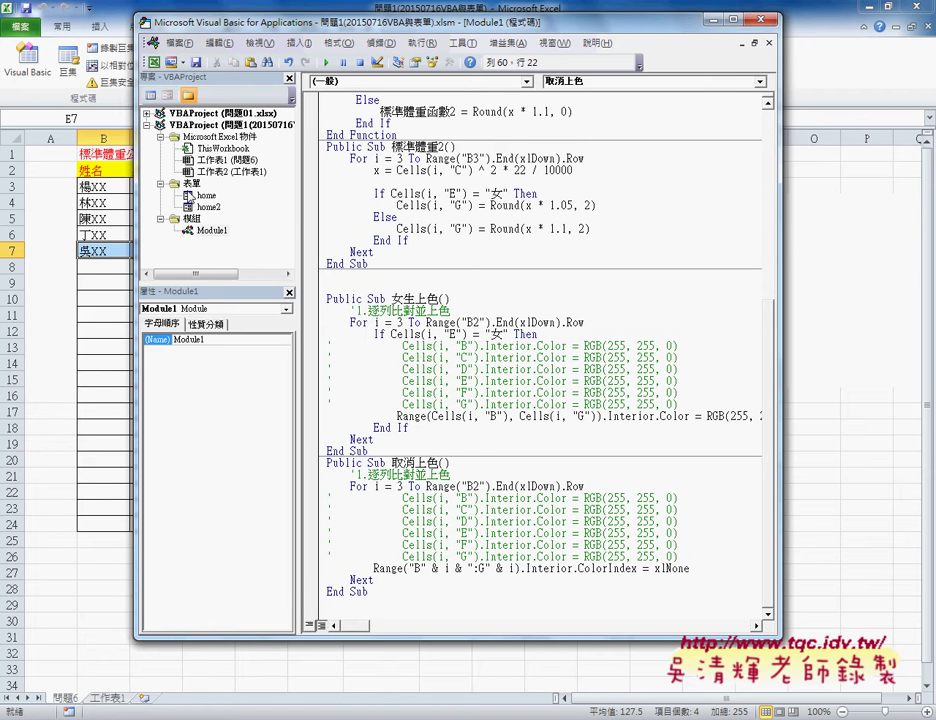
pyautogui.click(205, 195)
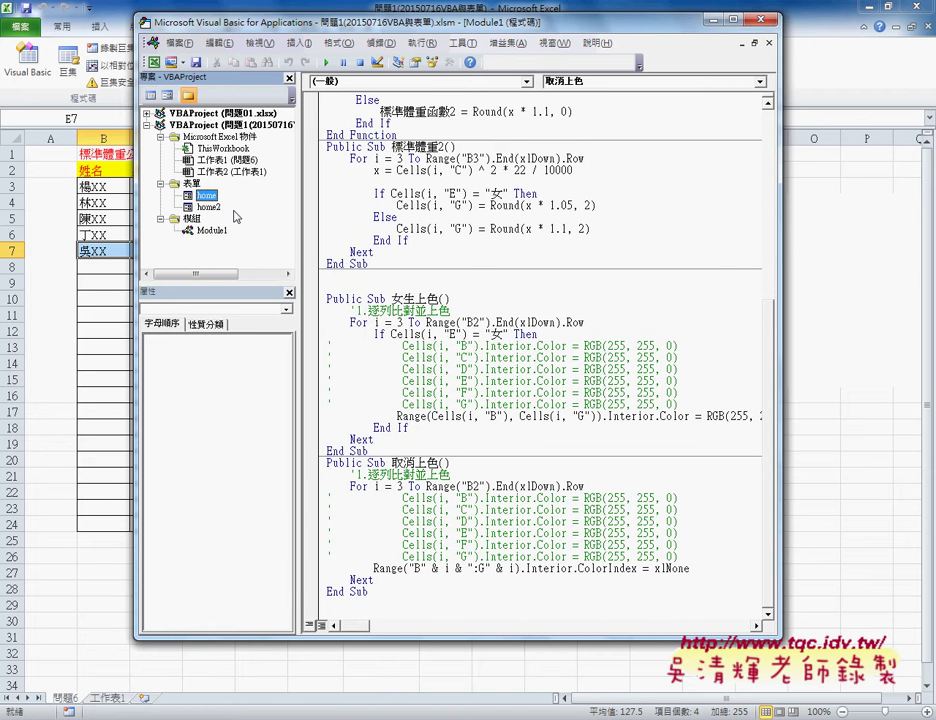
pyautogui.rightClick(209, 207)
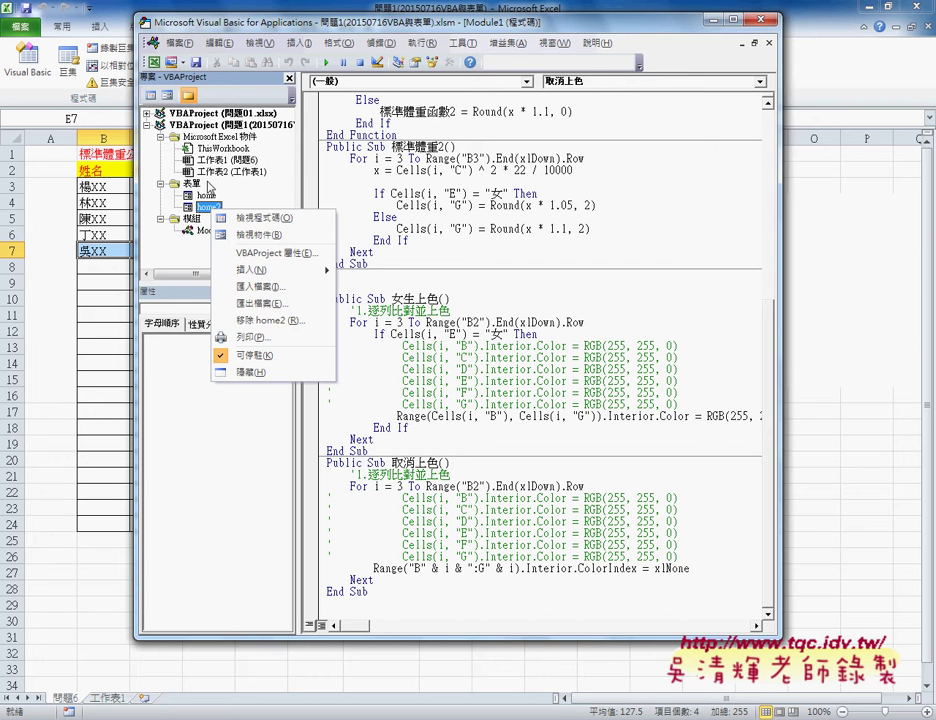
pyautogui.click(203, 196)
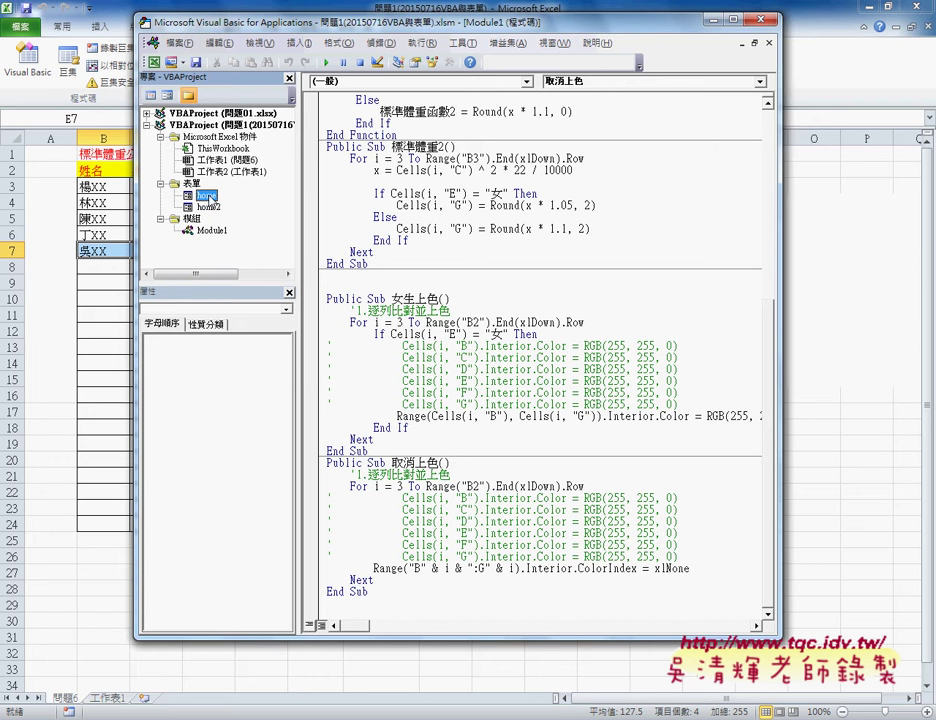
pyautogui.rightClick(218, 162)
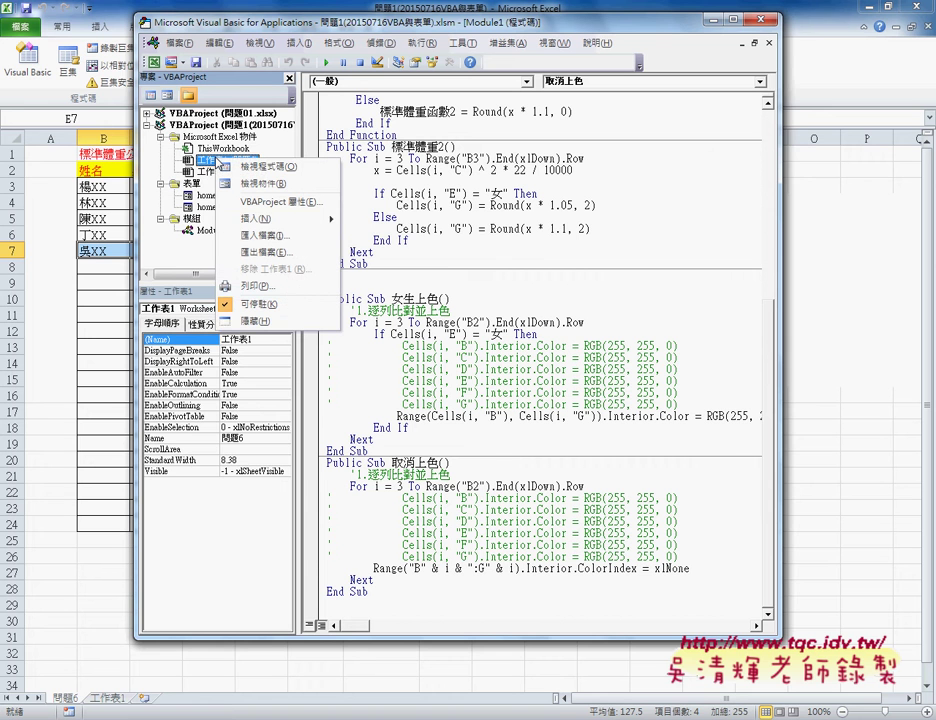
pyautogui.moveTo(290, 218)
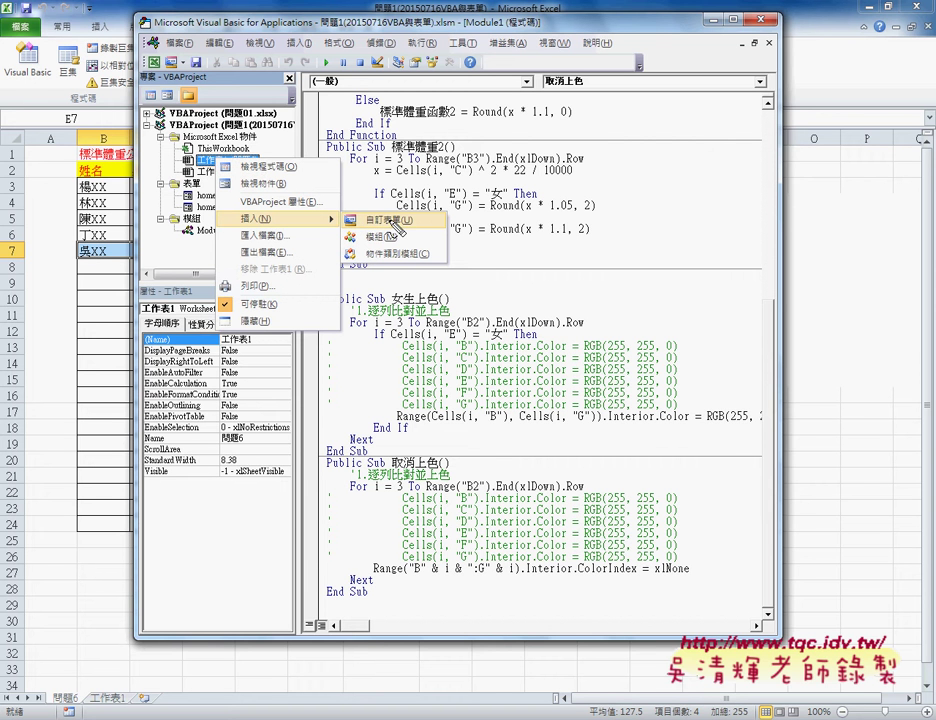
pyautogui.moveTo(422, 213); pyautogui.dragTo(398, 231)
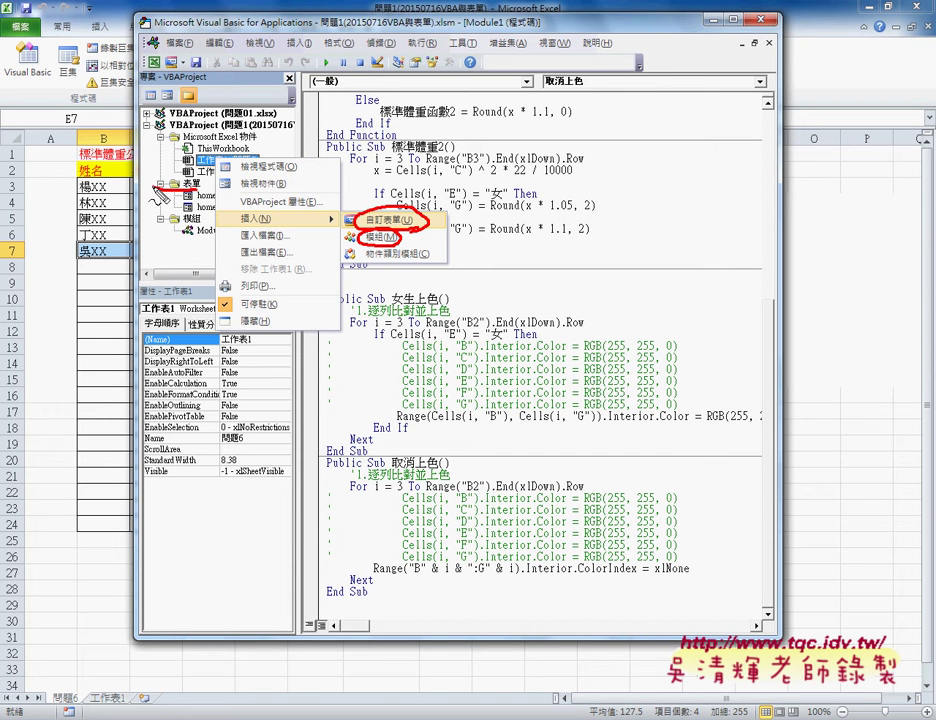
pyautogui.moveTo(160, 188); pyautogui.dragTo(158, 184)
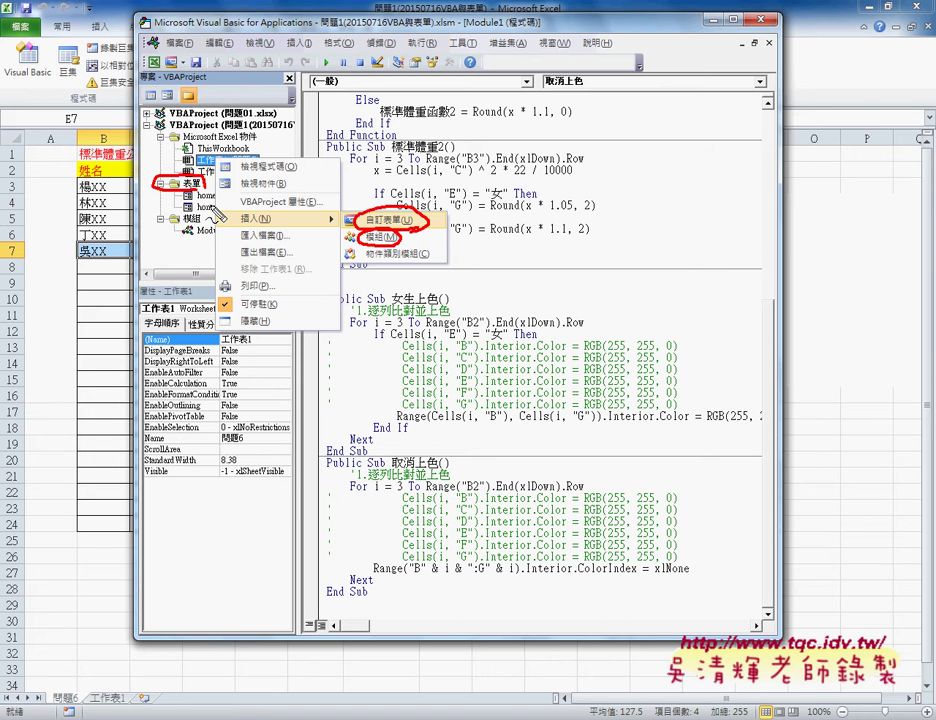
pyautogui.click(212, 212)
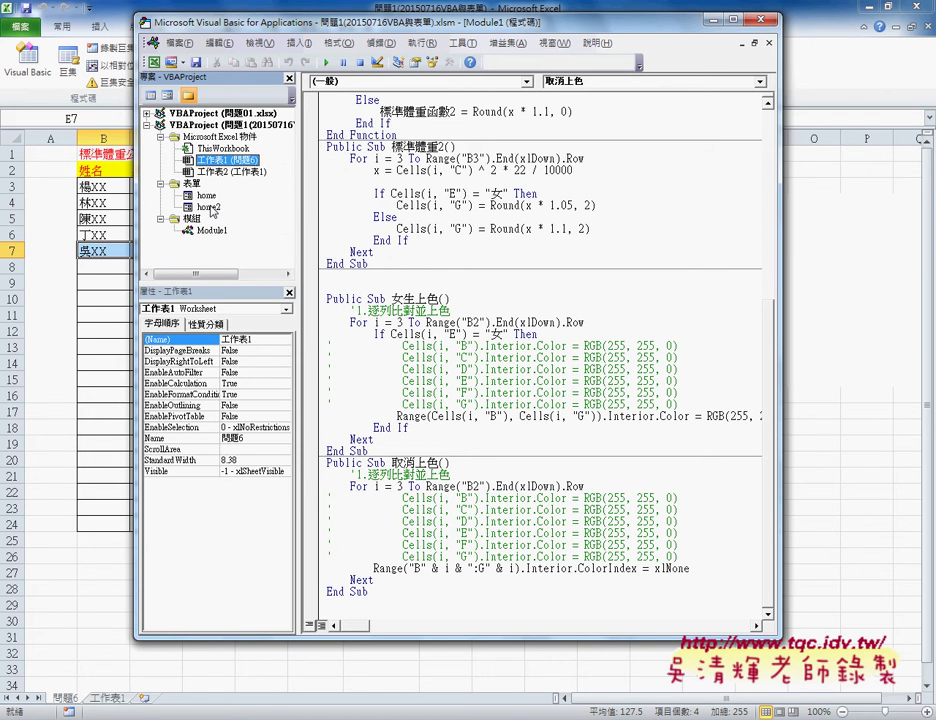
# Open the home form's design with the Toolbox placed beside it, and select the form
pyautogui.doubleClick(214, 196)
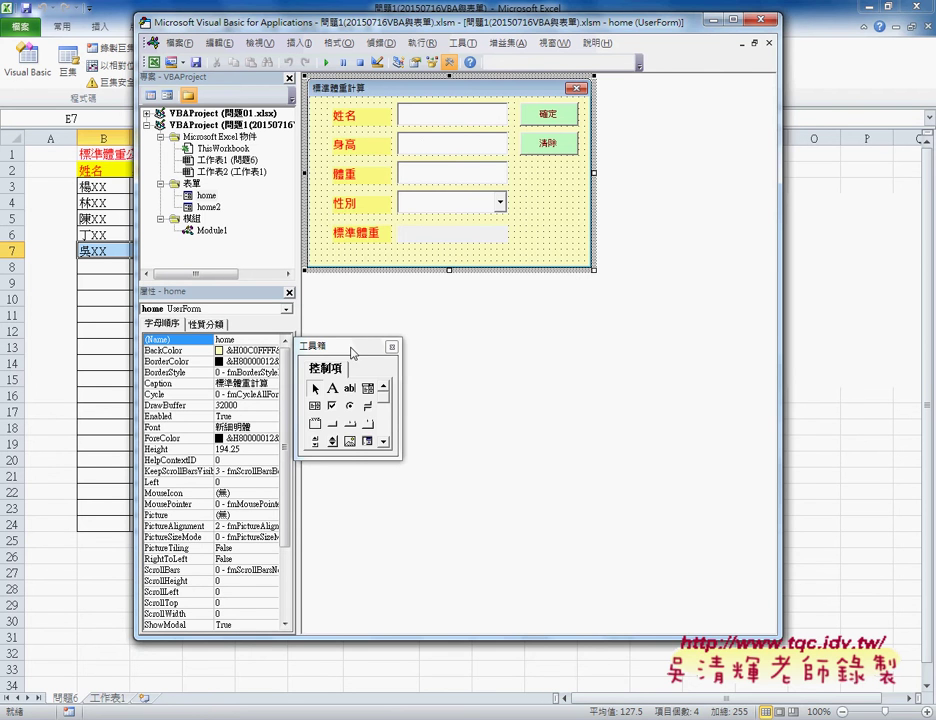
pyautogui.moveTo(351, 352); pyautogui.dragTo(672, 96)
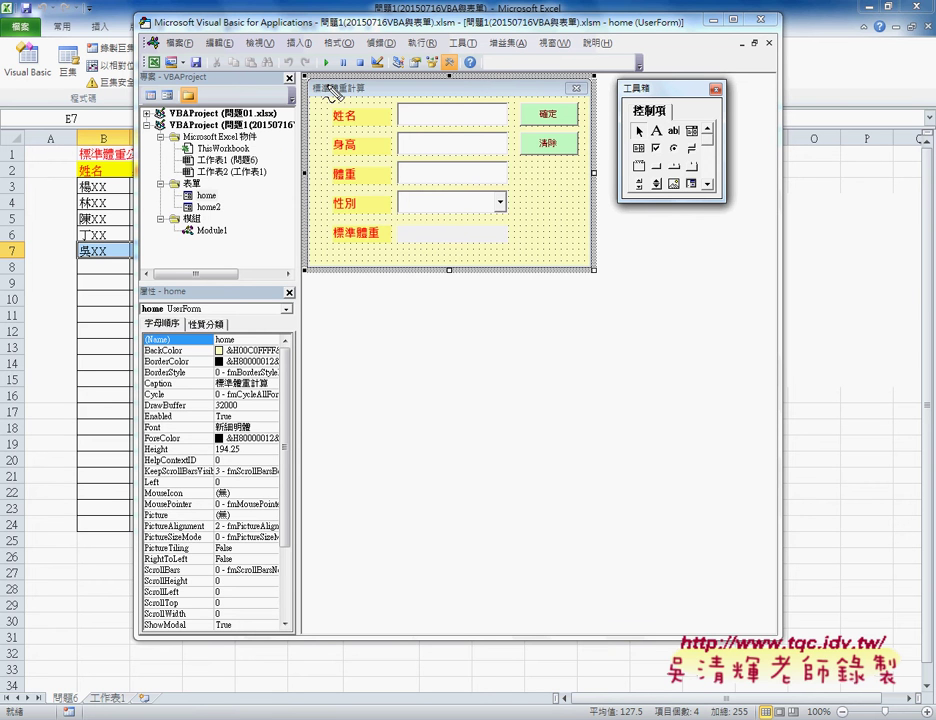
pyautogui.click(308, 81)
# Adjust the home form's layout by dragging on its design surface
pyautogui.moveTo(290, 310)
pyautogui.mouseDown()
pyautogui.moveTo(597, 97)
pyautogui.moveTo(290, 297)
pyautogui.mouseUp()
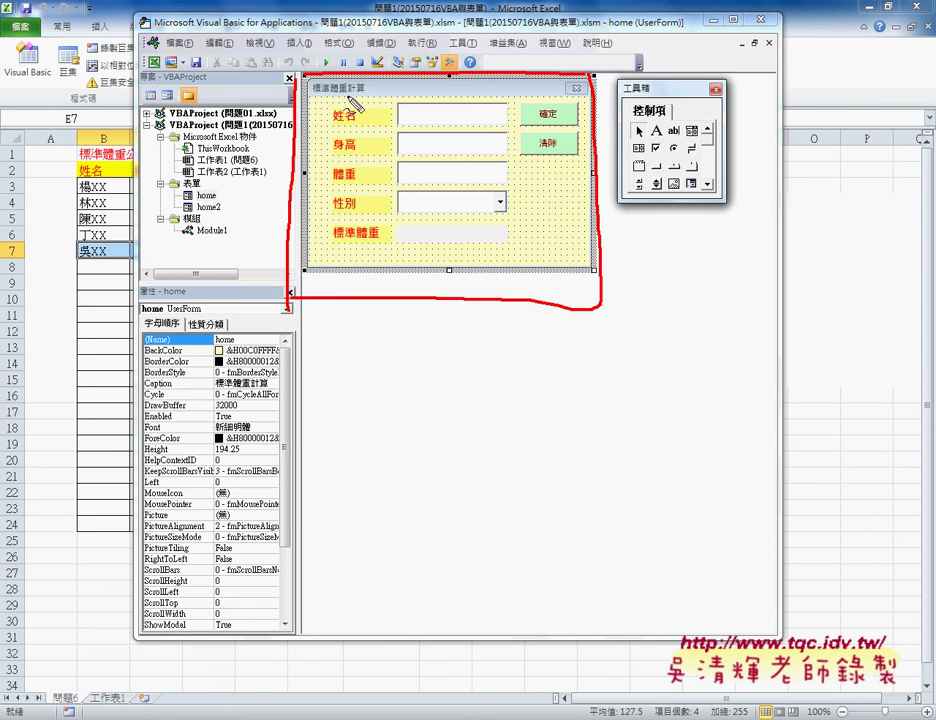
pyautogui.moveTo(220, 205); pyautogui.dragTo(212, 198)
pyautogui.moveTo(372, 84); pyautogui.dragTo(370, 90)
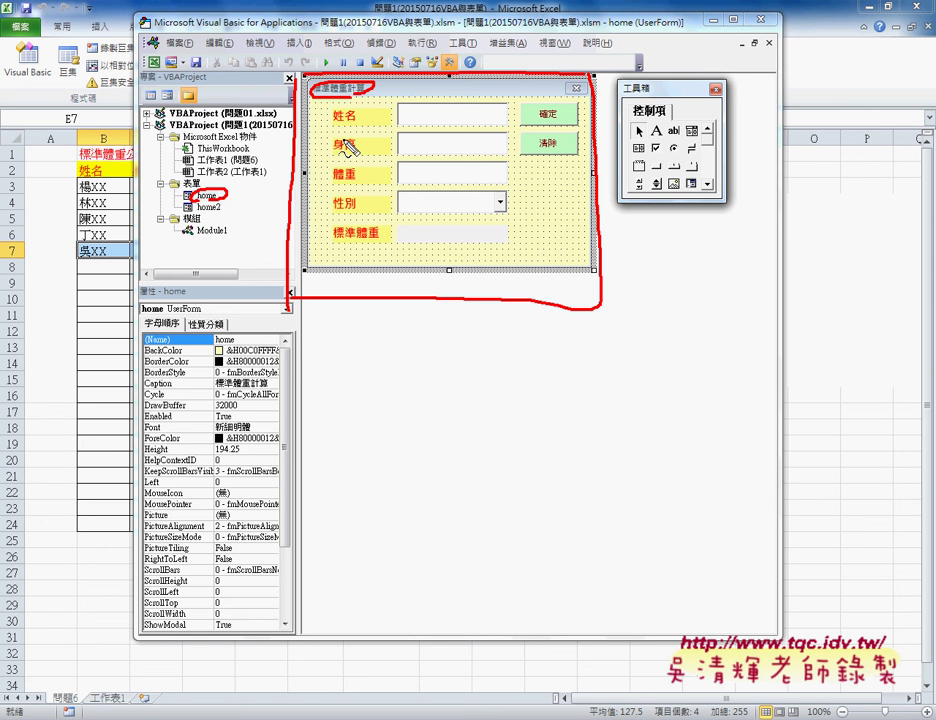
pyautogui.moveTo(322, 105); pyautogui.dragTo(323, 238)
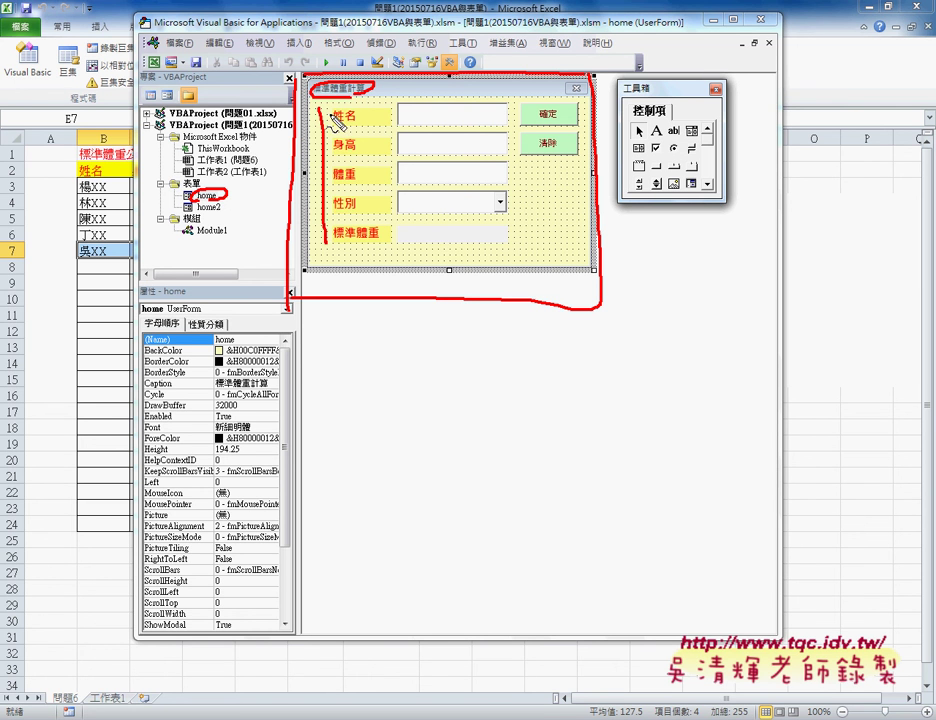
pyautogui.moveTo(330, 101); pyautogui.dragTo(345, 246)
pyautogui.moveTo(403, 102)
pyautogui.mouseDown()
pyautogui.moveTo(405, 236)
pyautogui.moveTo(430, 228)
pyautogui.mouseUp()
pyautogui.moveTo(524, 89)
pyautogui.mouseDown()
pyautogui.moveTo(519, 170)
pyautogui.moveTo(546, 178)
pyautogui.mouseUp()
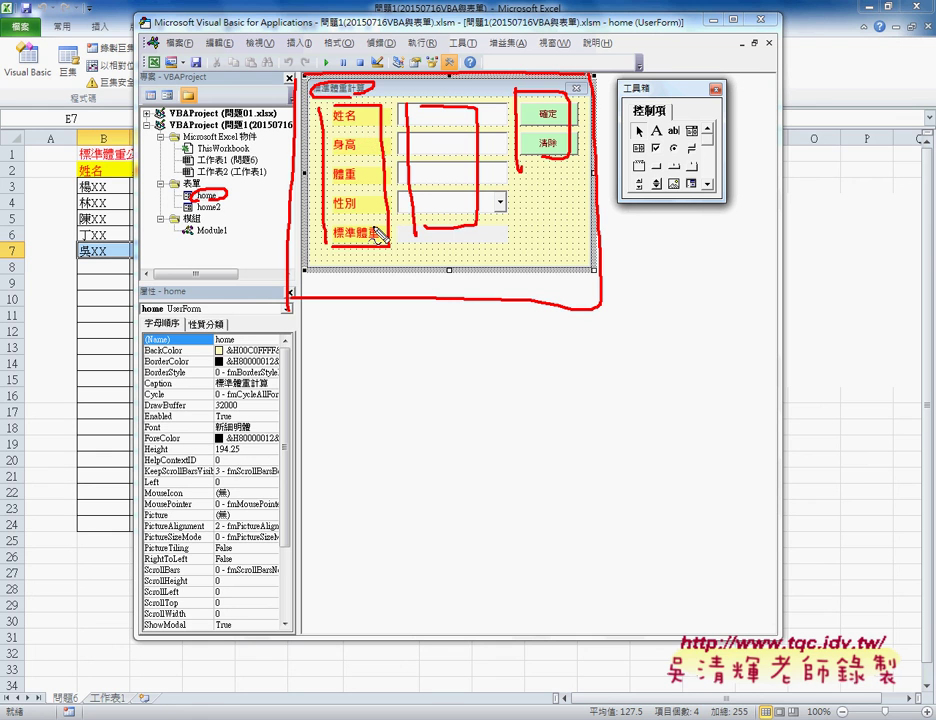